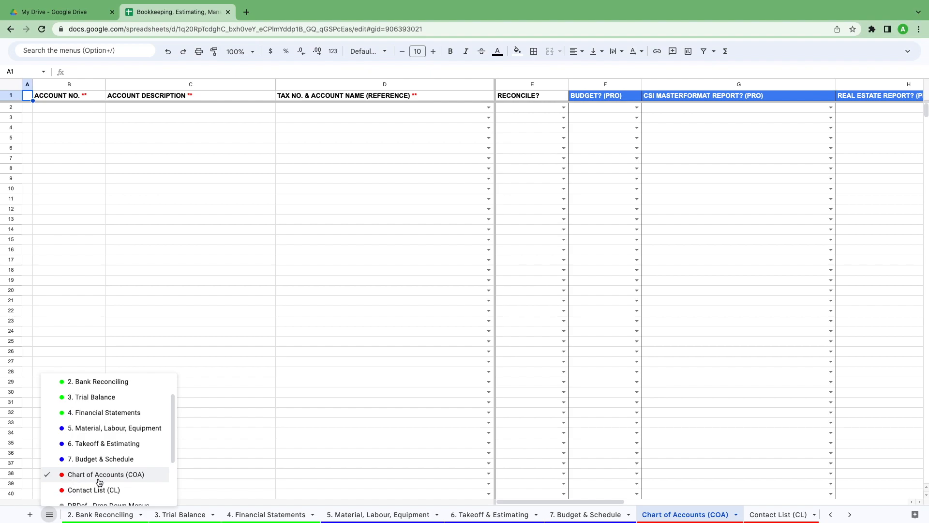
# Open the Chart of Accounts (COA) sheet and review its columns from Account No. through Real Estate Report.
pyautogui.click(99, 479)
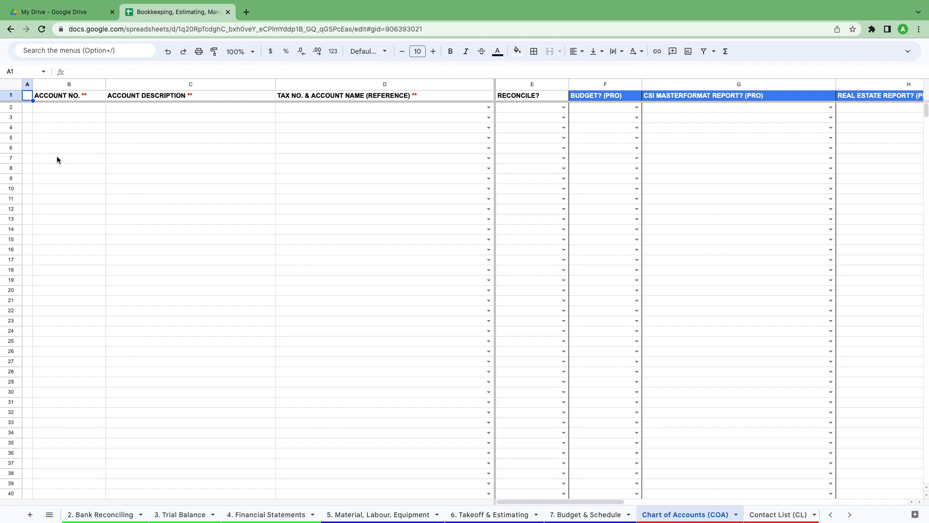
pyautogui.click(48, 108)
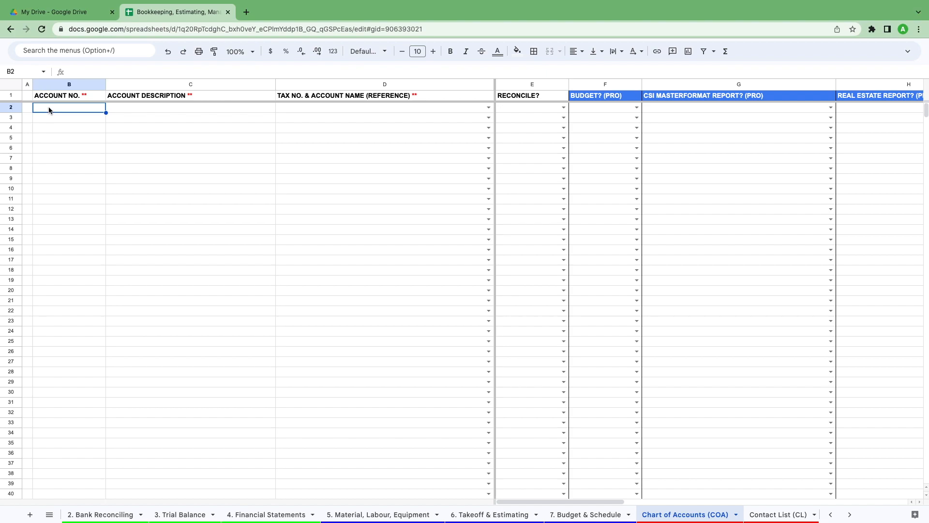
pyautogui.click(146, 109)
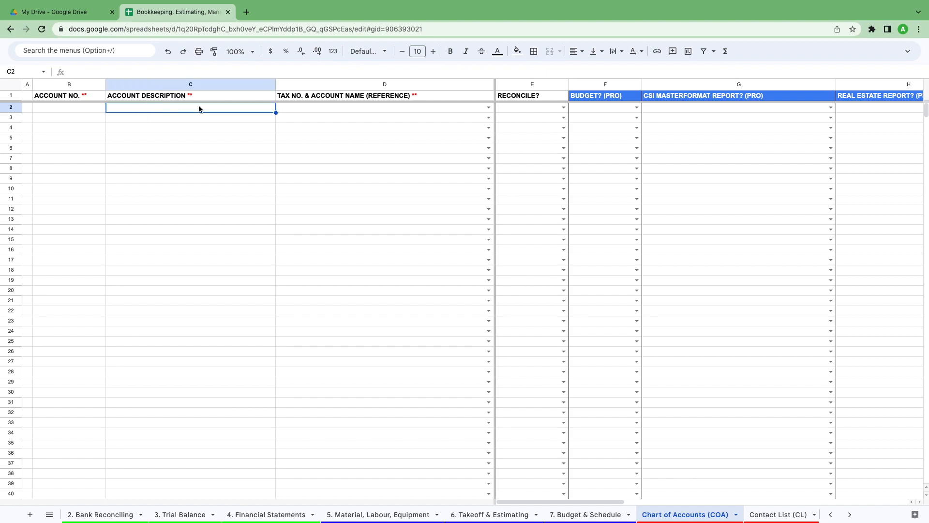
pyautogui.click(303, 108)
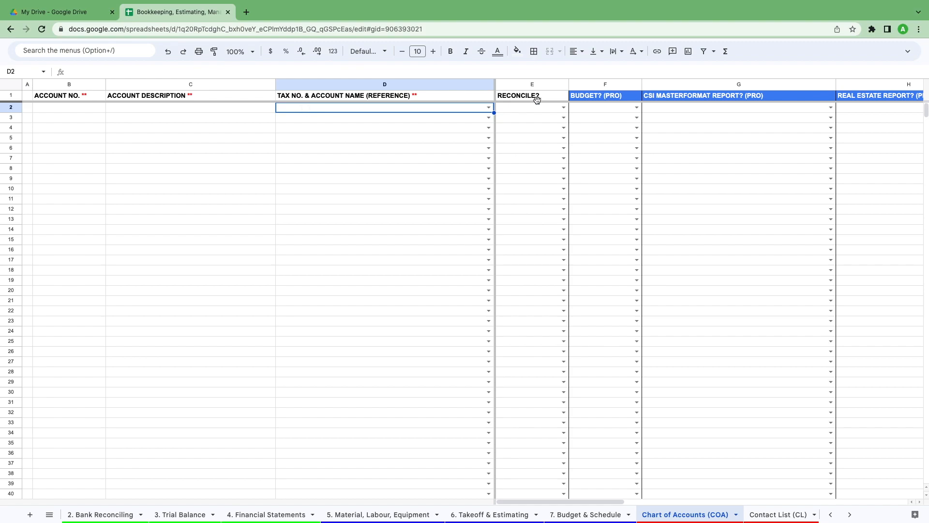
pyautogui.click(537, 112)
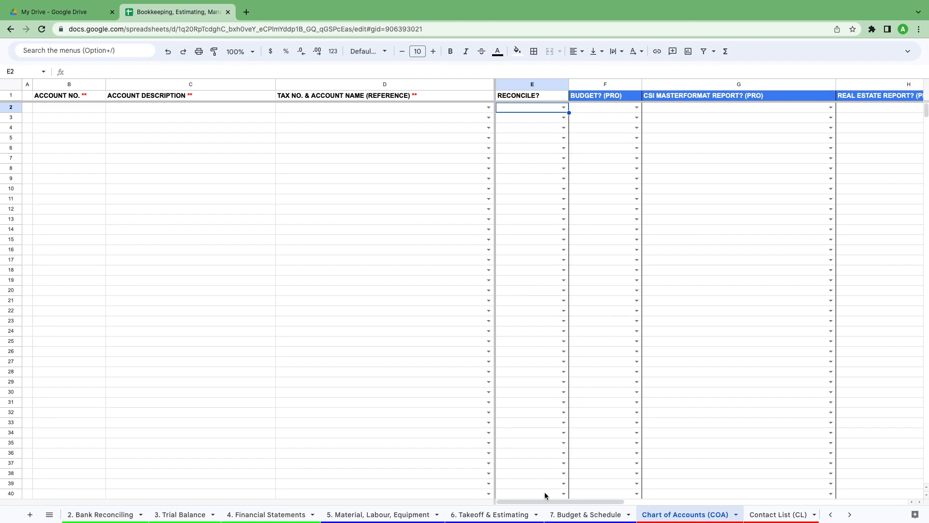
pyautogui.moveTo(545, 501); pyautogui.dragTo(570, 503)
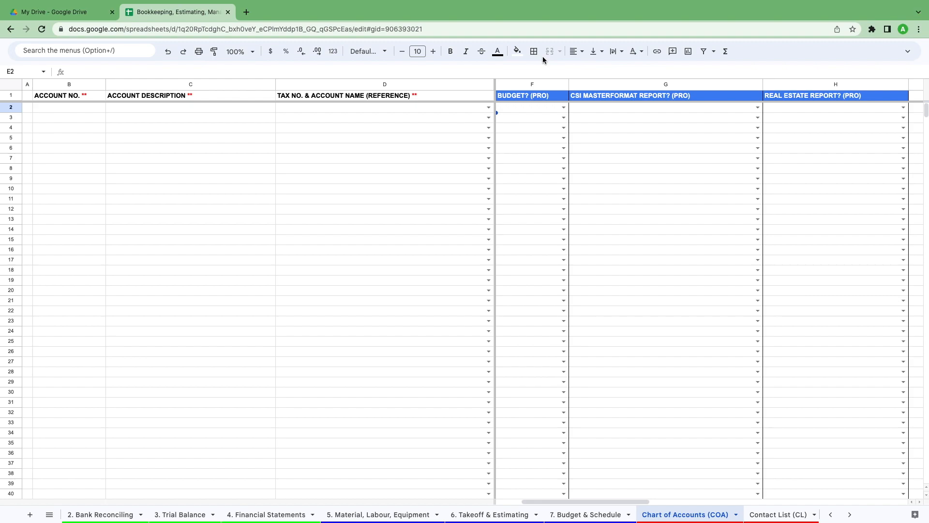
pyautogui.click(515, 109)
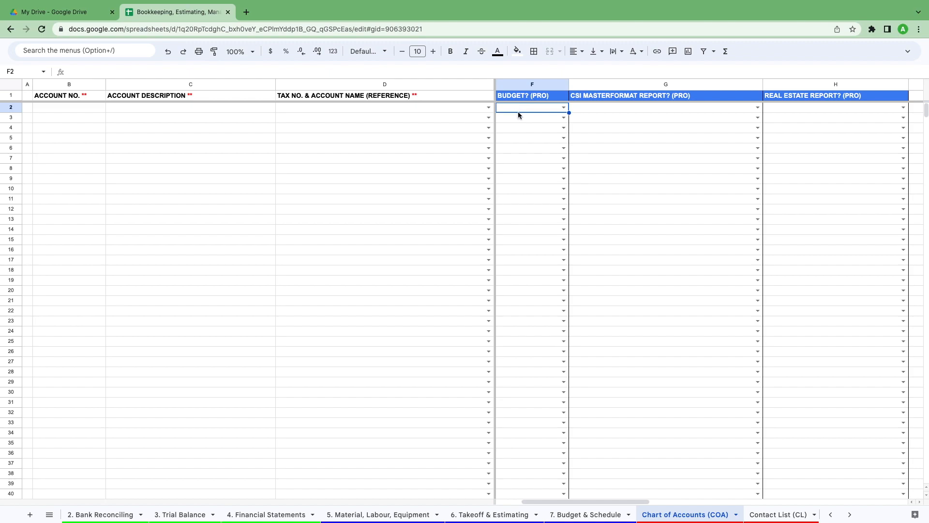
pyautogui.click(631, 108)
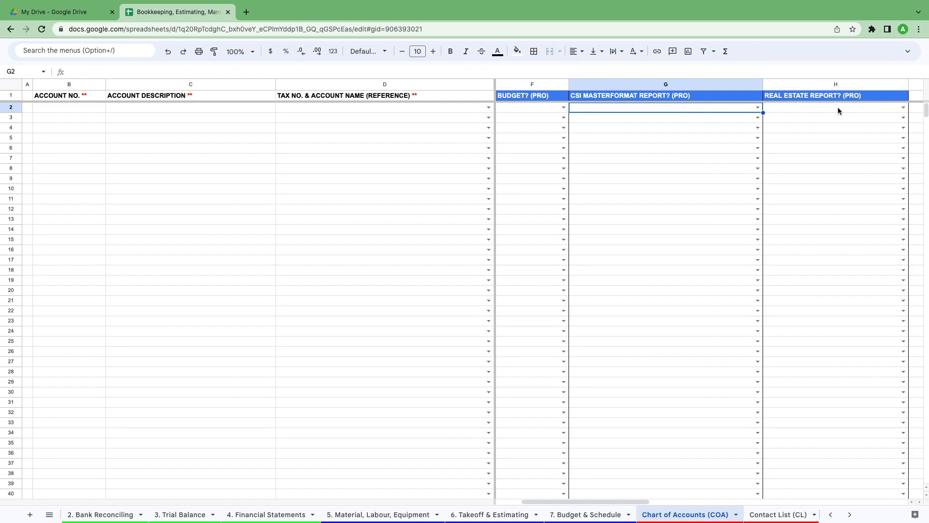
pyautogui.click(822, 110)
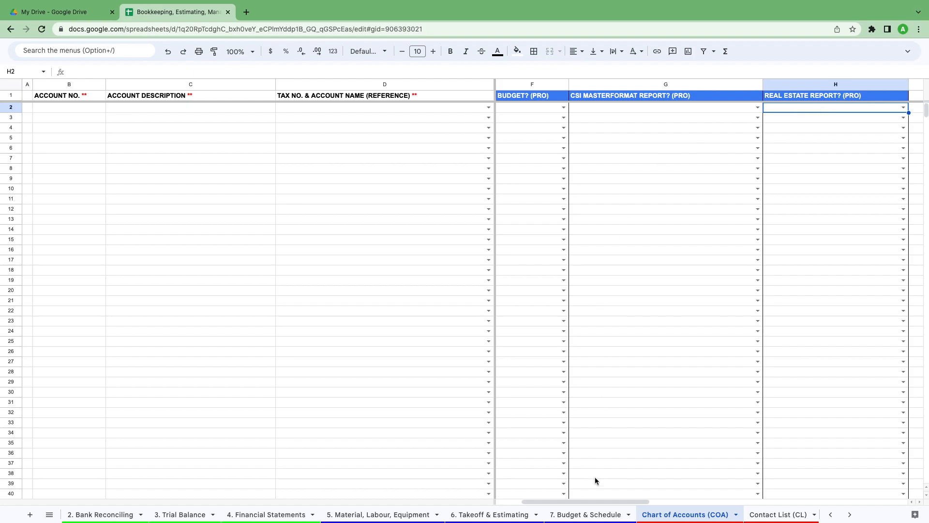
pyautogui.moveTo(598, 501); pyautogui.dragTo(515, 504)
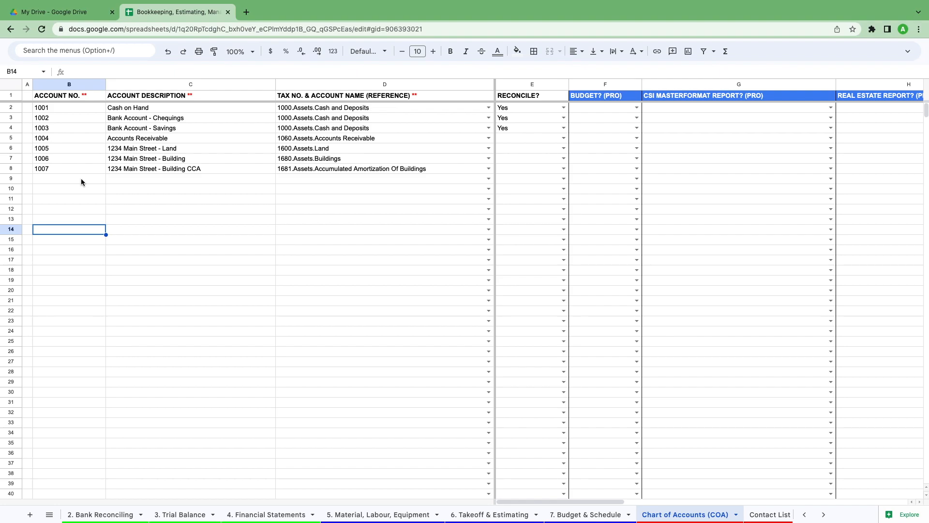
# Review the asset account descriptions one by one, from Cash on Hand down to the Building CCA account.
pyautogui.click(164, 106)
pyautogui.click(229, 120)
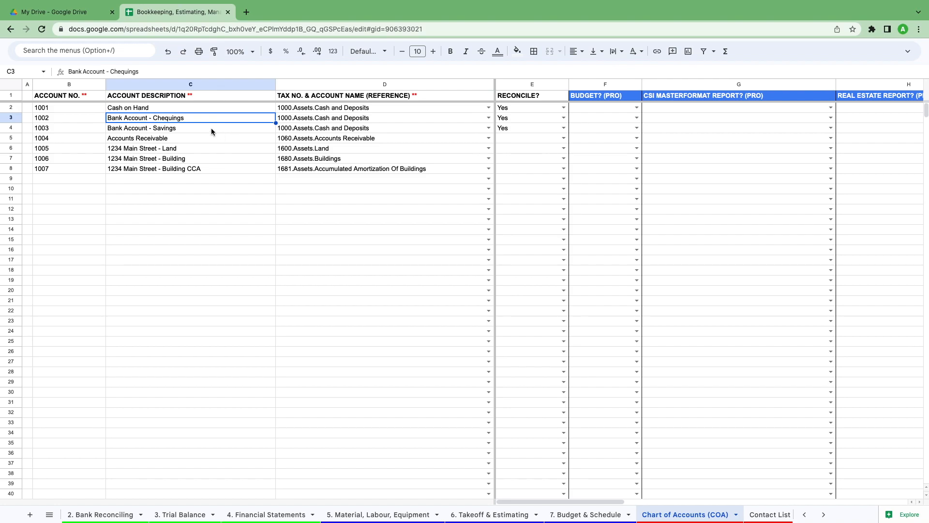
pyautogui.click(211, 129)
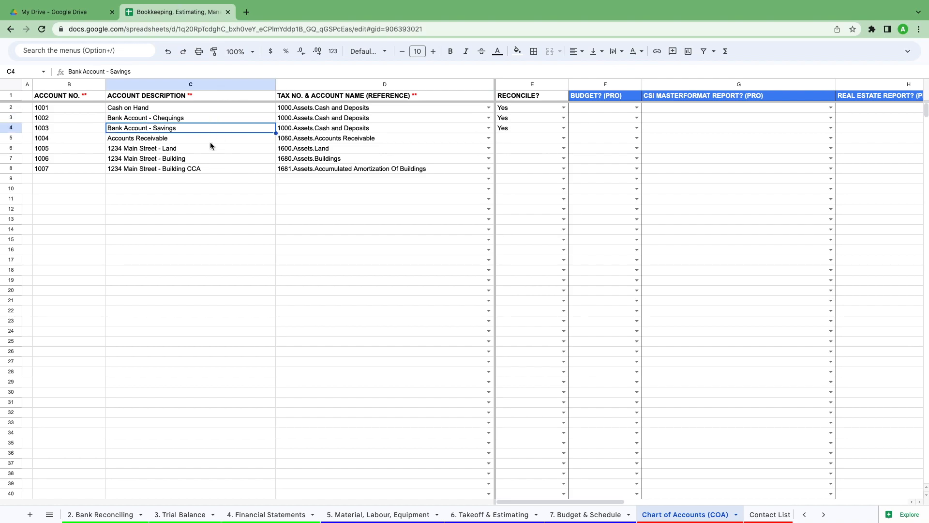
pyautogui.click(176, 141)
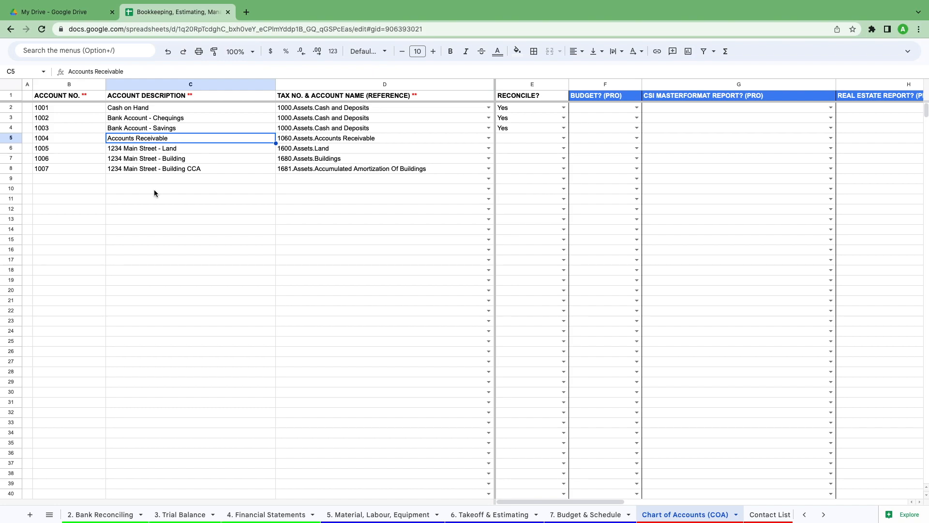
pyautogui.click(204, 150)
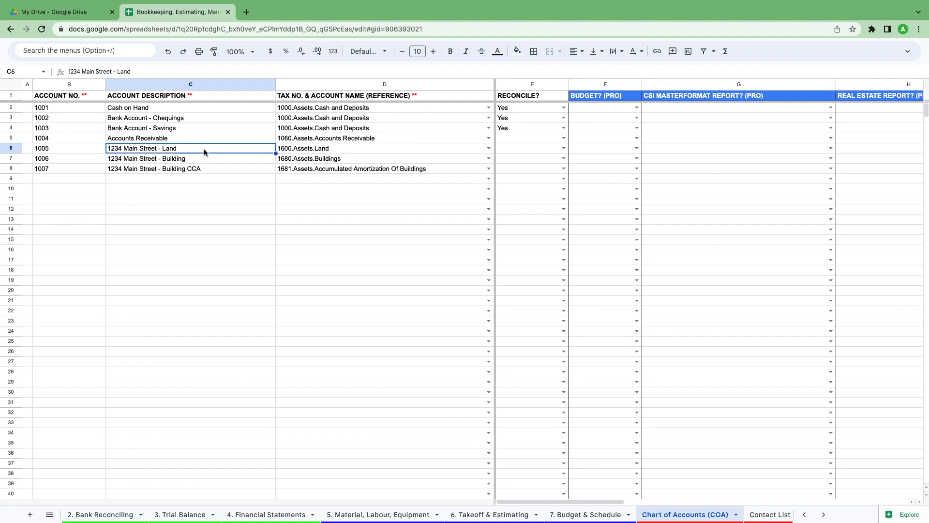
pyautogui.click(202, 159)
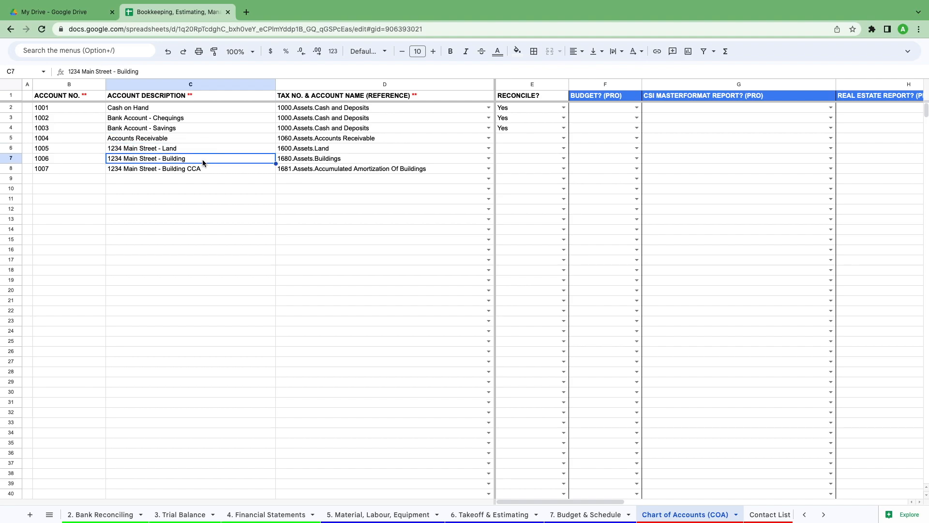
pyautogui.click(203, 169)
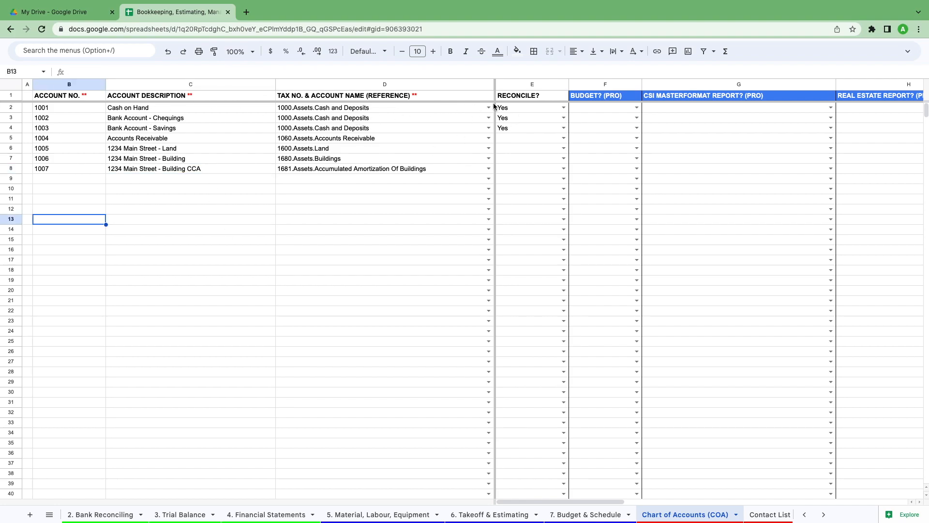
# Check the Reconcile settings for the Cash on Hand, Chequings and Savings accounts.
pyautogui.click(527, 108)
pyautogui.click(530, 116)
pyautogui.click(523, 129)
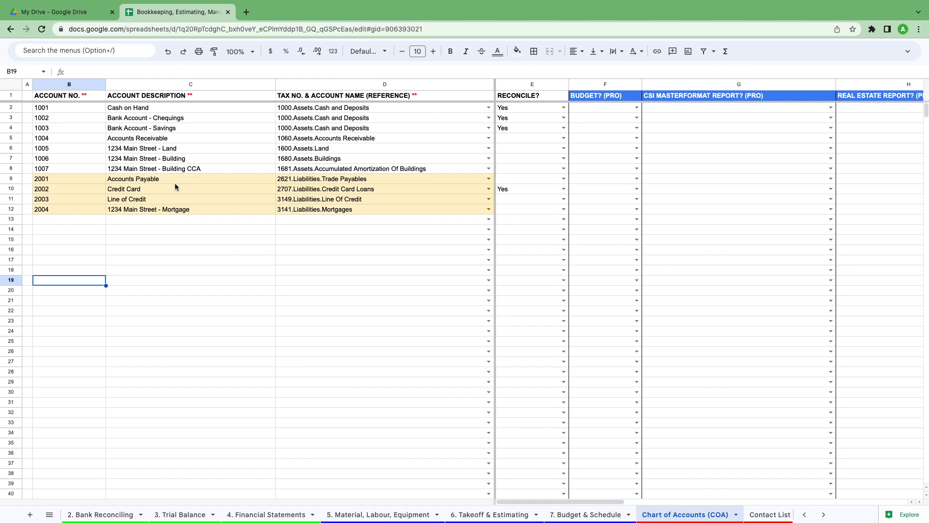
# Review the liability accounts from Accounts Payable to the mortgage, and check the Credit Card account's Reconcile setting.
pyautogui.click(154, 181)
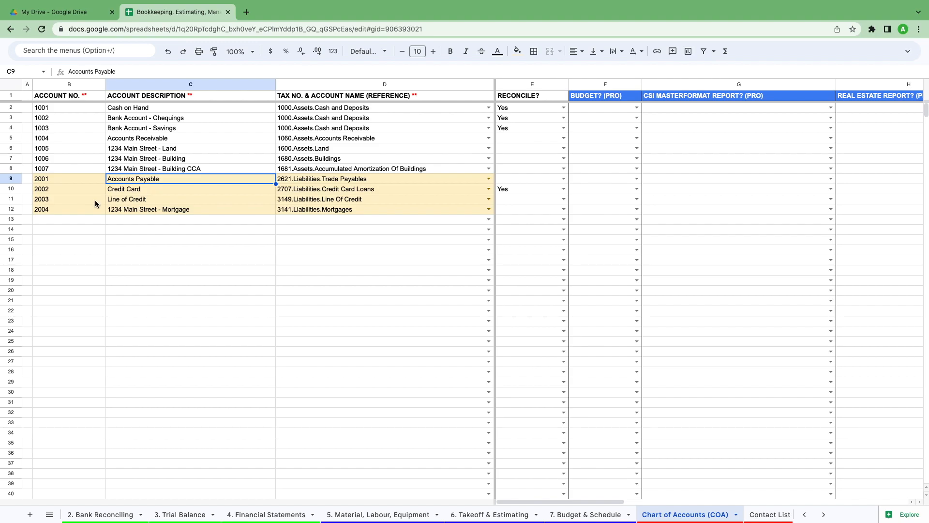
pyautogui.click(169, 190)
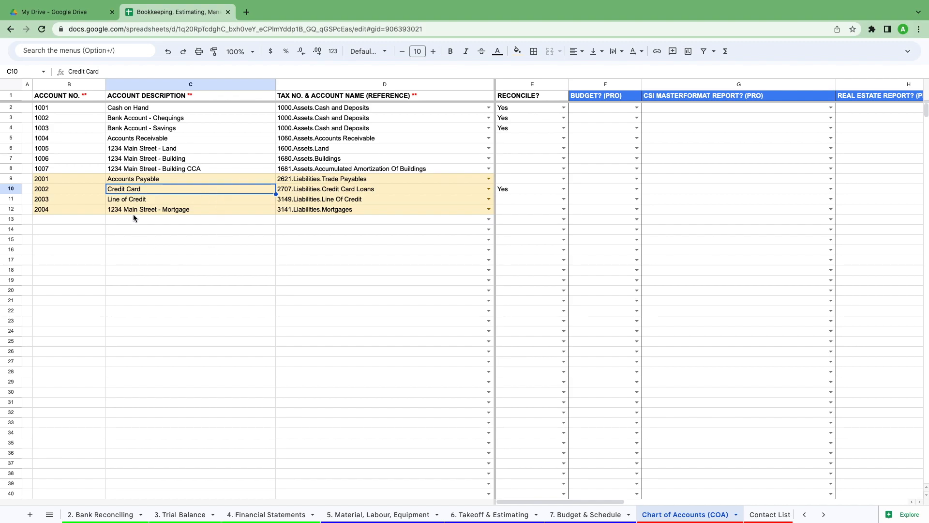
pyautogui.press('Down')
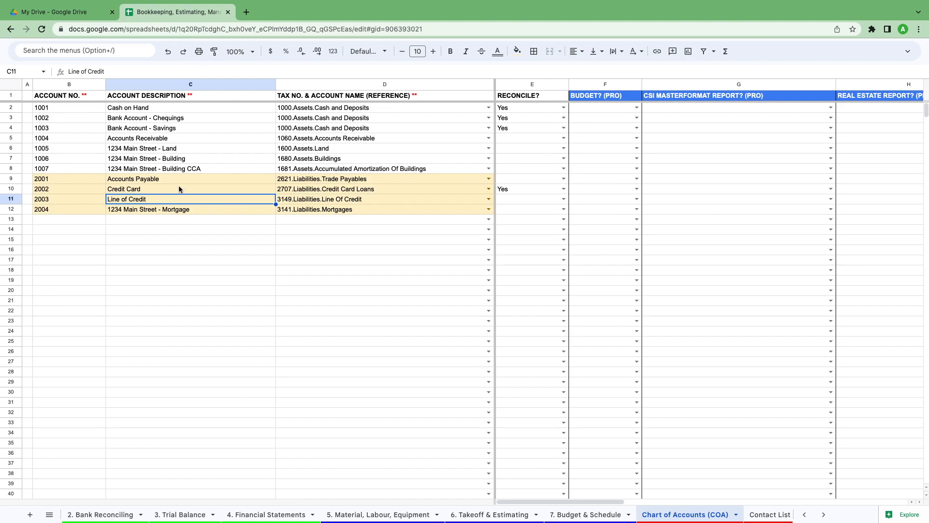
pyautogui.click(186, 212)
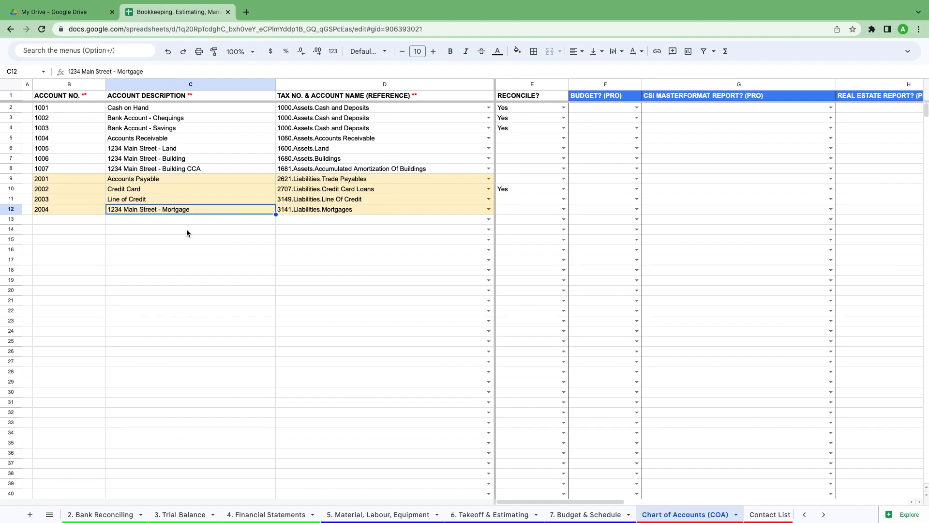
pyautogui.click(522, 188)
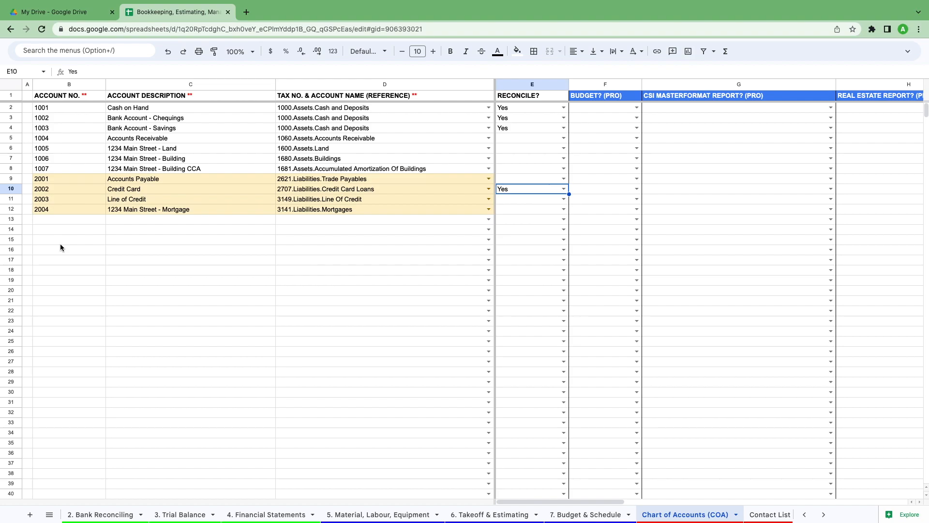
# Review the equity accounts for Retained Earnings, covering the Opening Balance and Closing Entries rows.
pyautogui.click(62, 261)
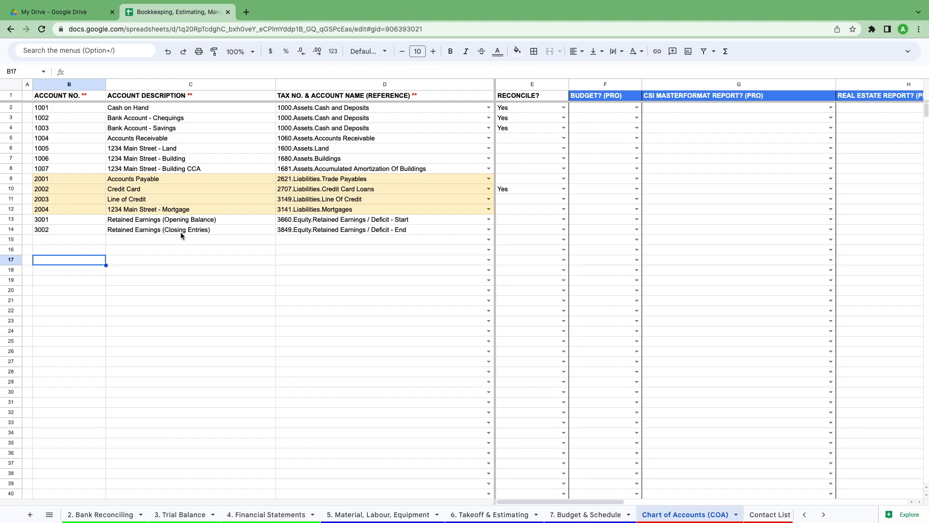
pyautogui.click(260, 222)
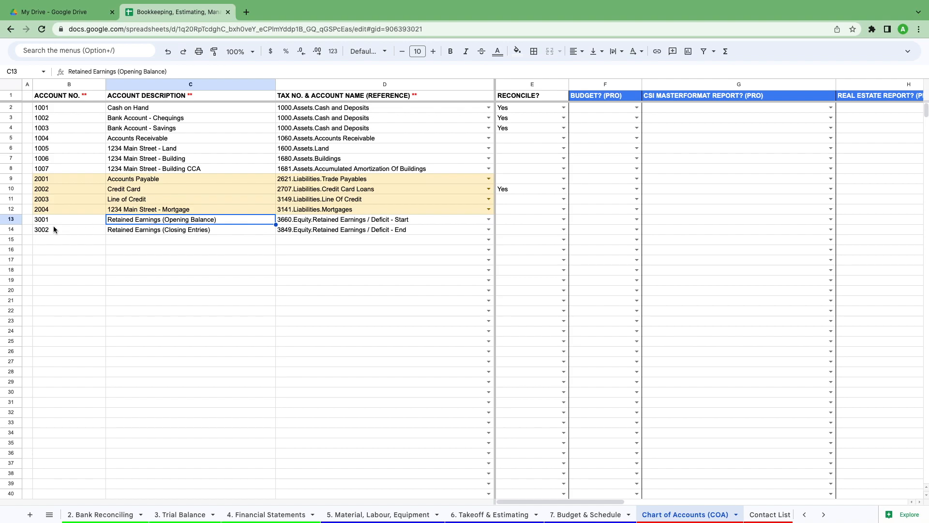
pyautogui.click(208, 230)
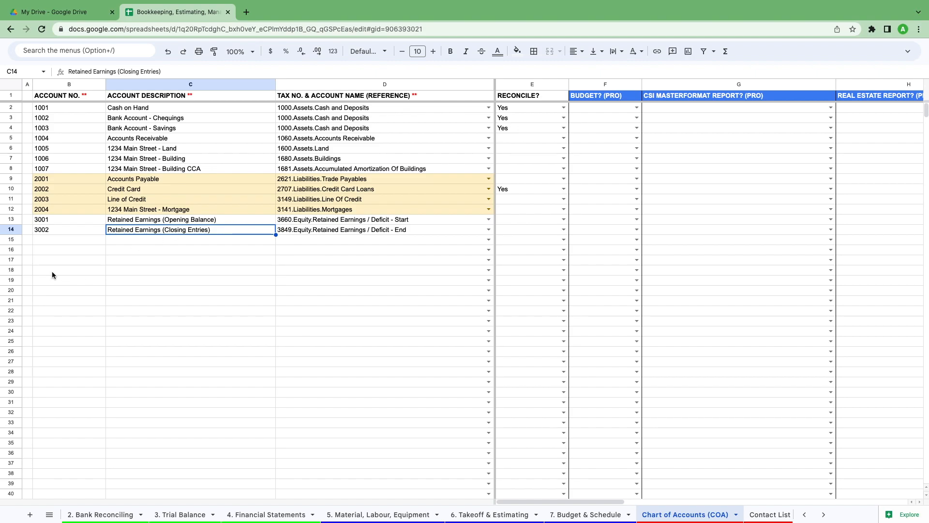
pyautogui.click(146, 250)
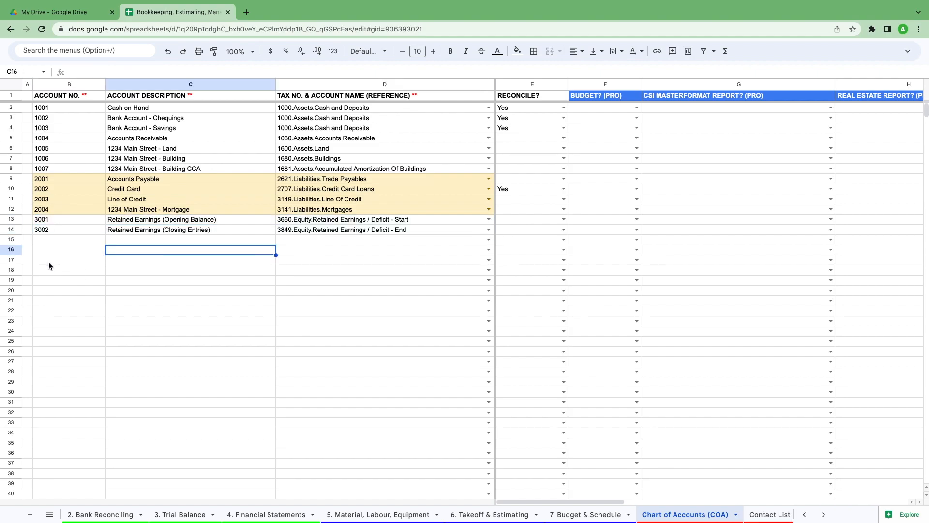
# Review the revenue accounts and their tax references, from Sales Revenue through the rental units to Uncategorized Revenue.
pyautogui.click(93, 315)
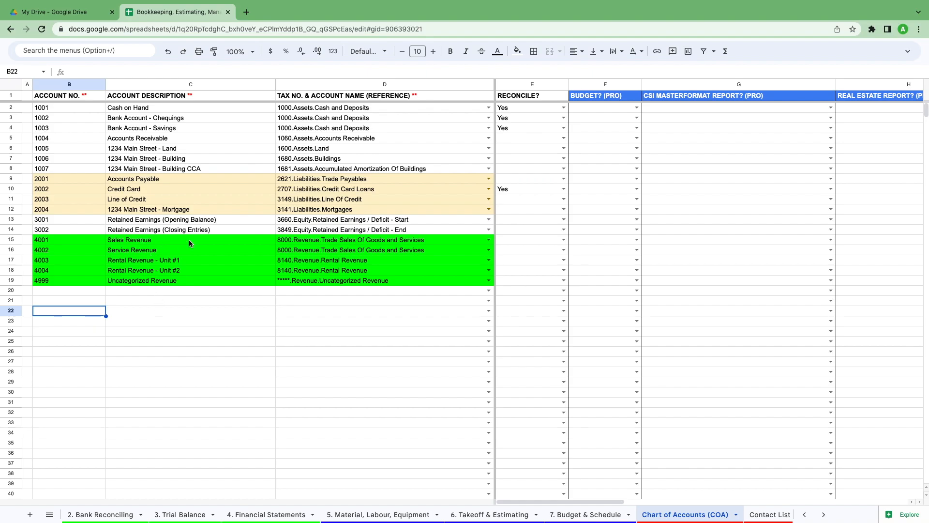
pyautogui.click(172, 242)
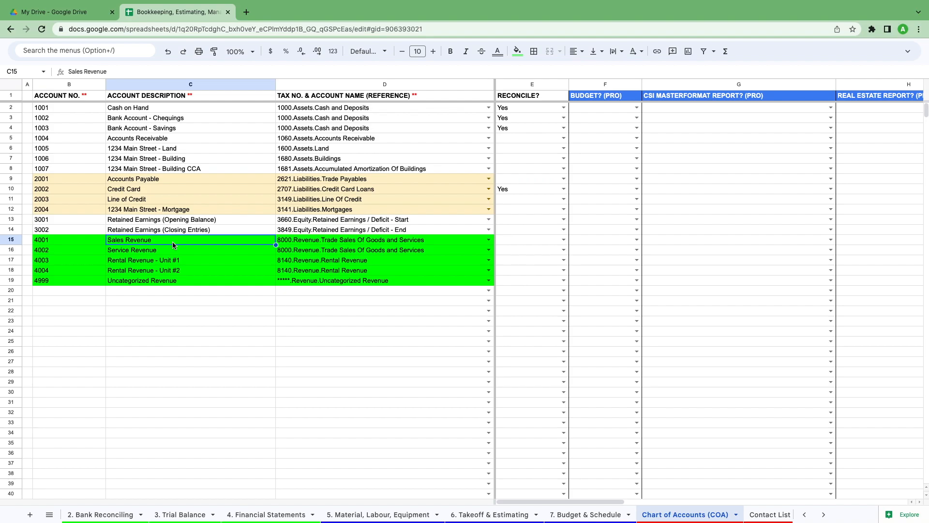
pyautogui.moveTo(55, 241); pyautogui.dragTo(340, 243)
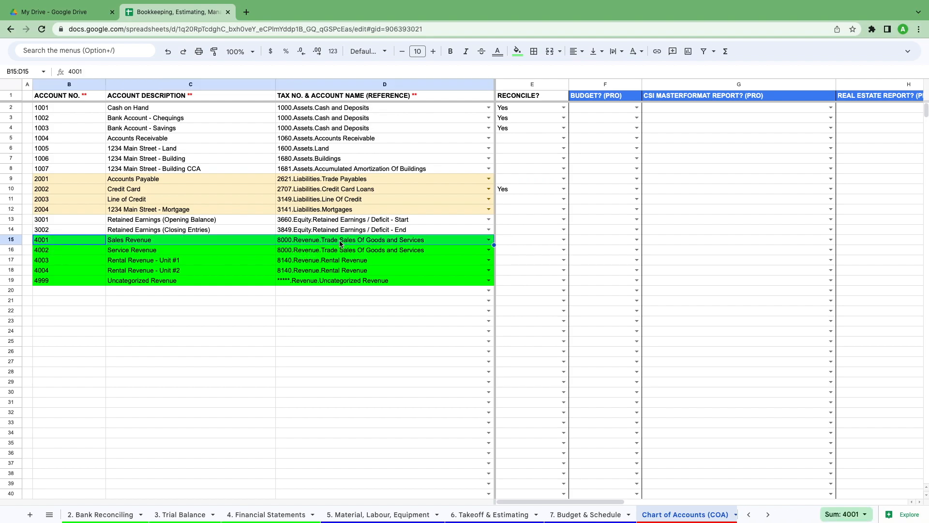
pyautogui.moveTo(71, 248); pyautogui.dragTo(299, 253)
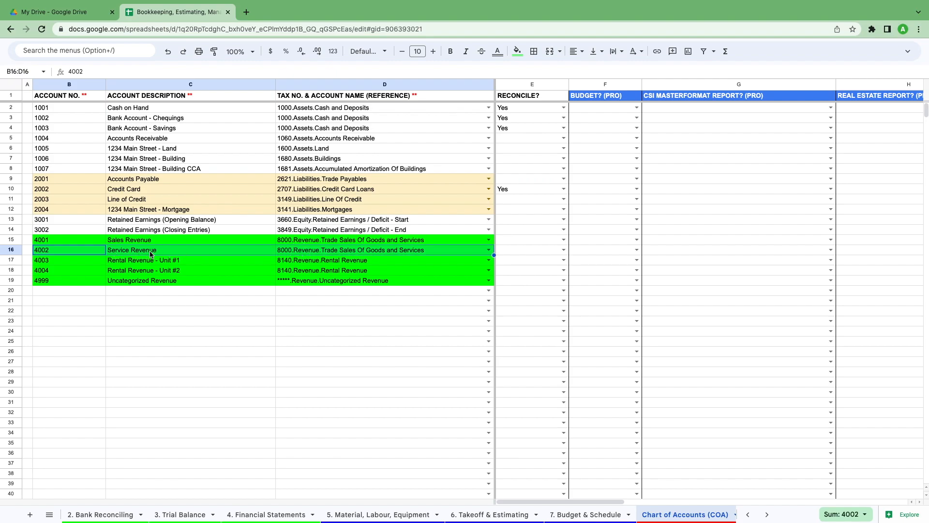
pyautogui.moveTo(94, 257); pyautogui.dragTo(286, 271)
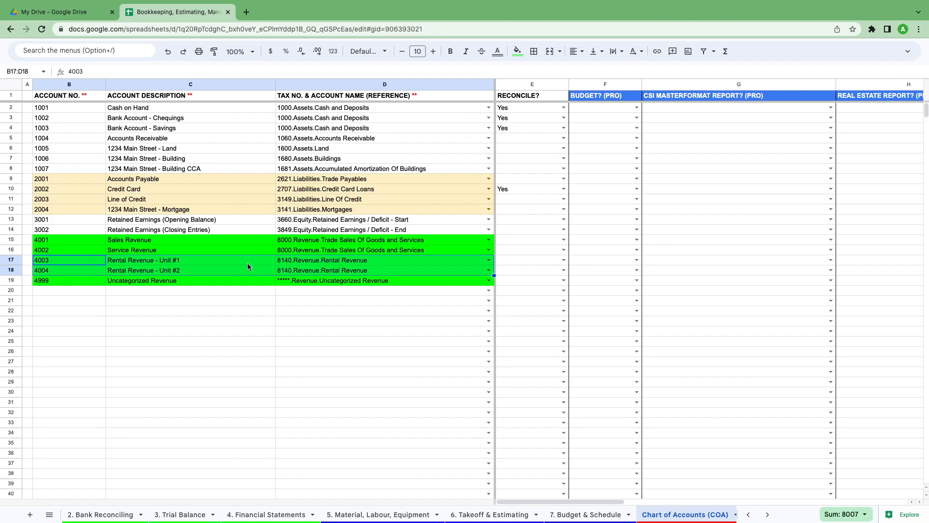
pyautogui.click(214, 261)
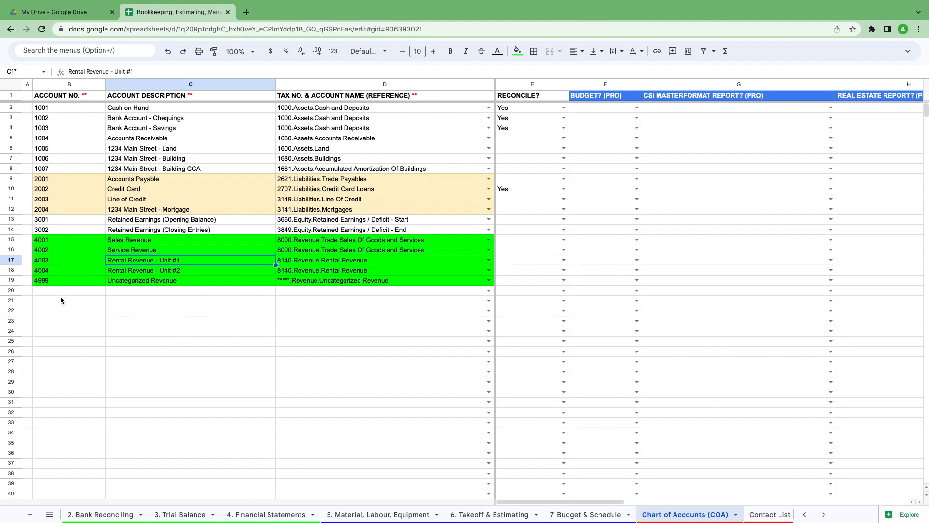
pyautogui.moveTo(59, 281); pyautogui.dragTo(301, 285)
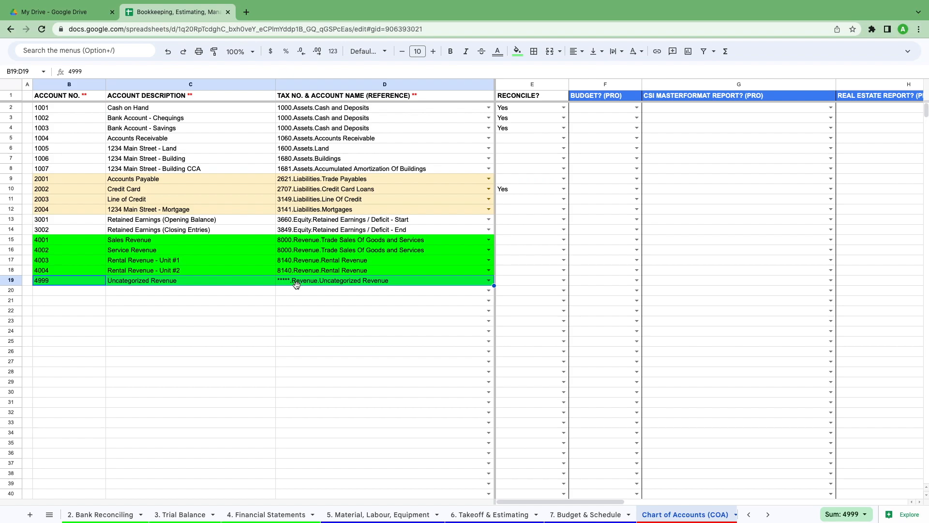
pyautogui.click(186, 281)
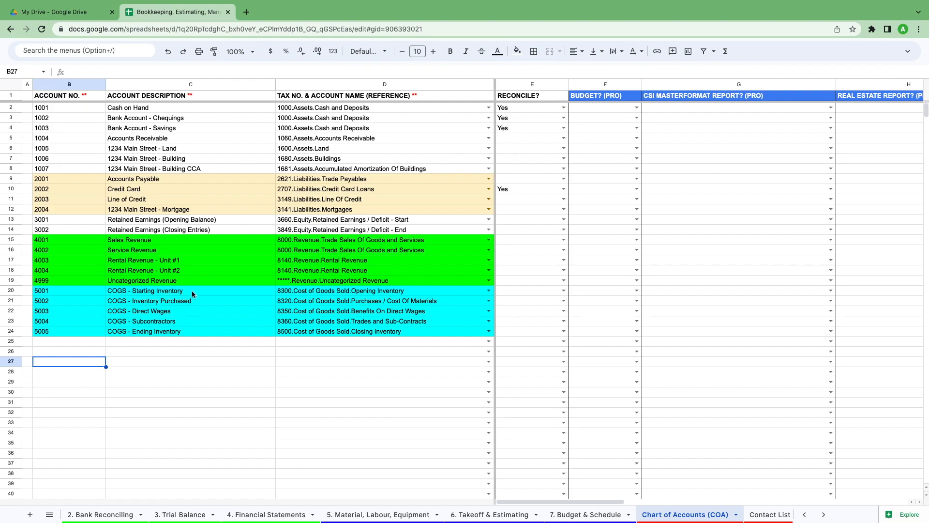
# Review the cost of goods sold accounts, from Starting Inventory through Inventory Purchased, Direct Wages and Subcontractors to Ending Inventory.
pyautogui.click(178, 291)
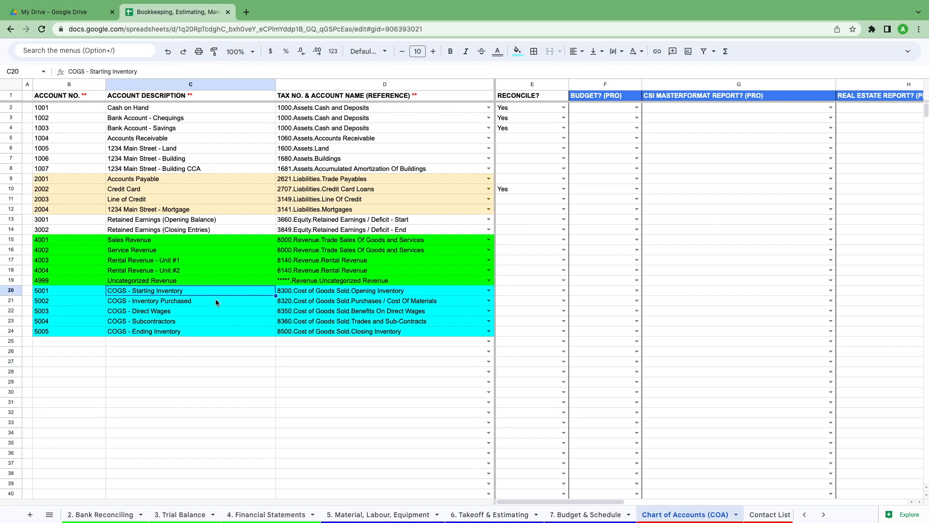
pyautogui.click(205, 301)
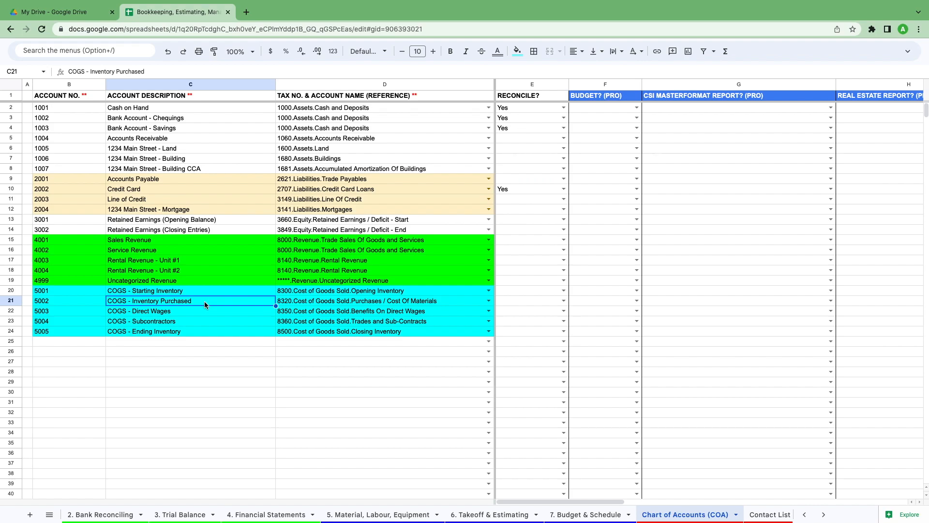
pyautogui.click(201, 311)
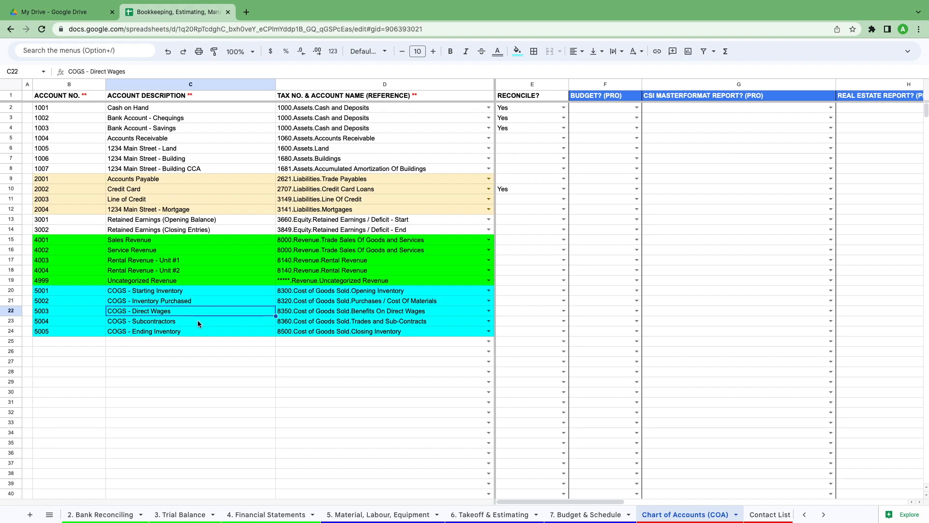
pyautogui.click(197, 320)
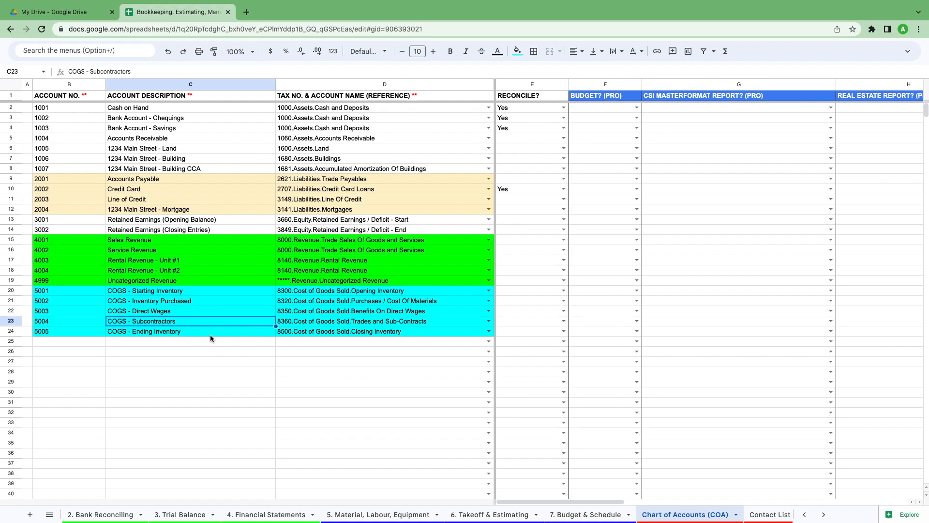
pyautogui.click(210, 334)
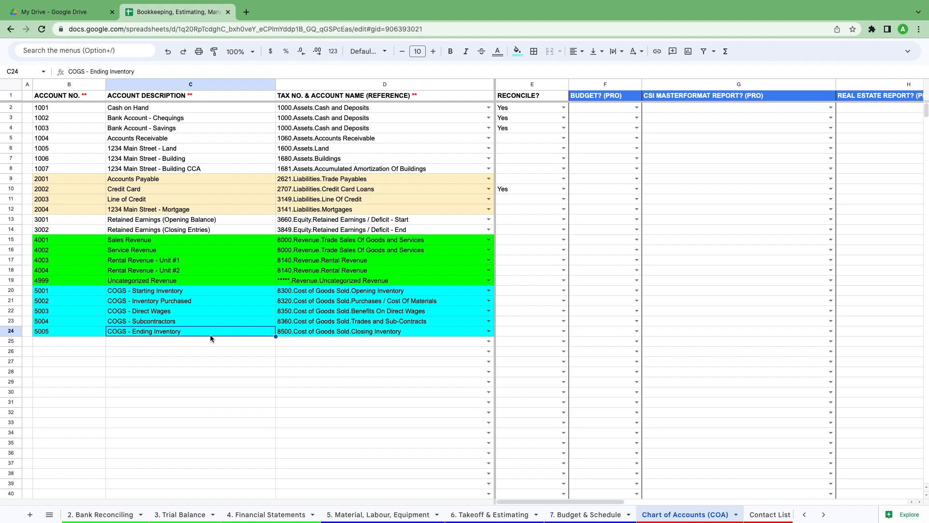
pyautogui.click(124, 352)
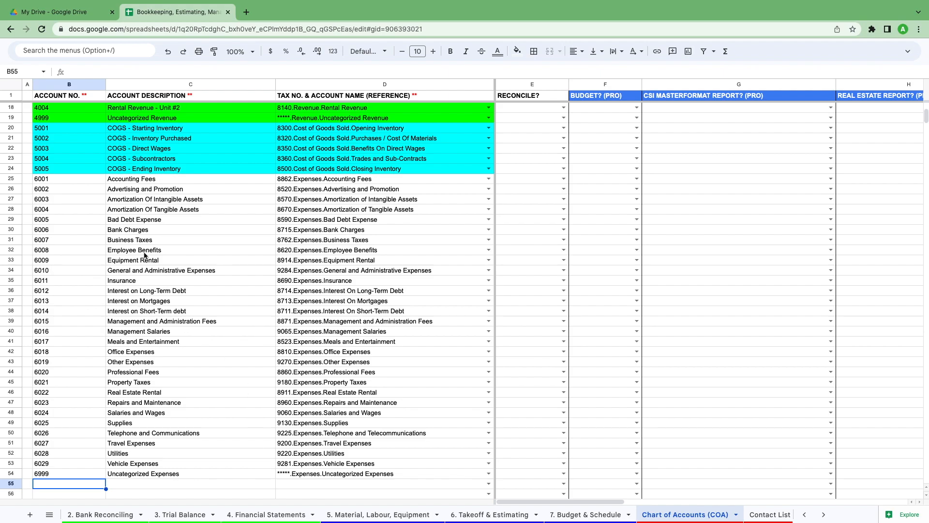
# Review the expense accounts from Accounting Fees through Bad Debt, Bank Charges and General and Administrative Expenses to the three interest accounts.
pyautogui.click(166, 182)
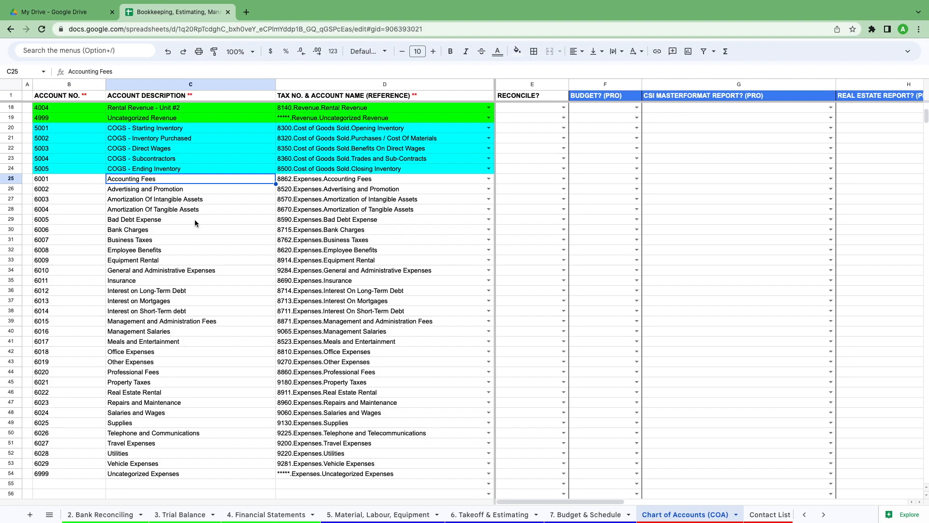
pyautogui.click(168, 189)
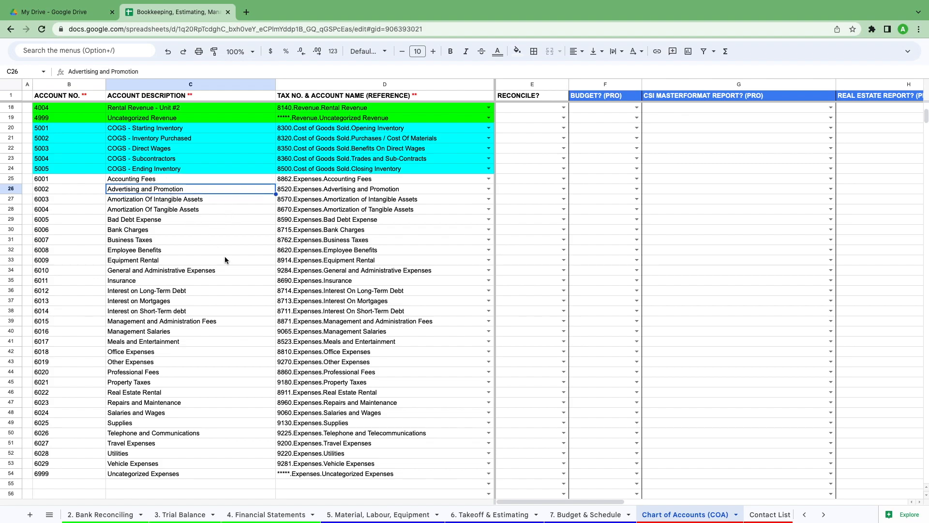
pyautogui.click(148, 220)
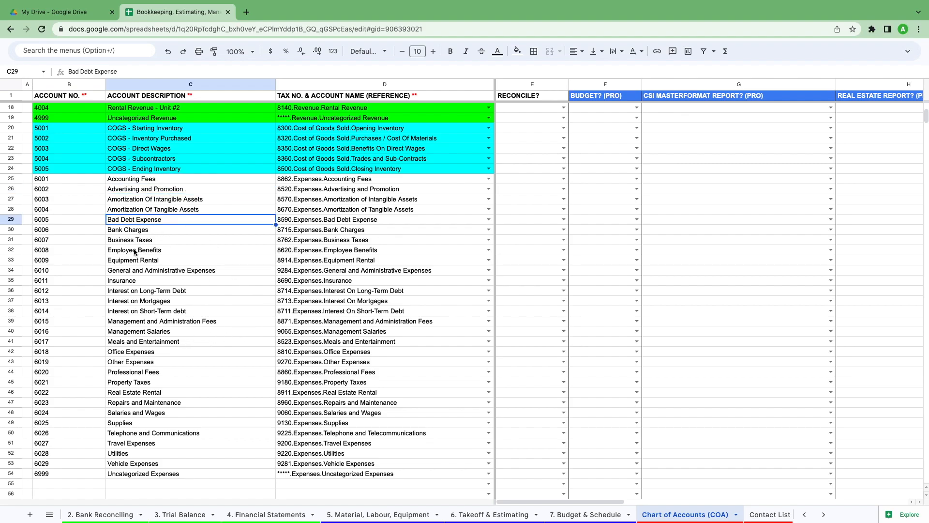
pyautogui.click(146, 232)
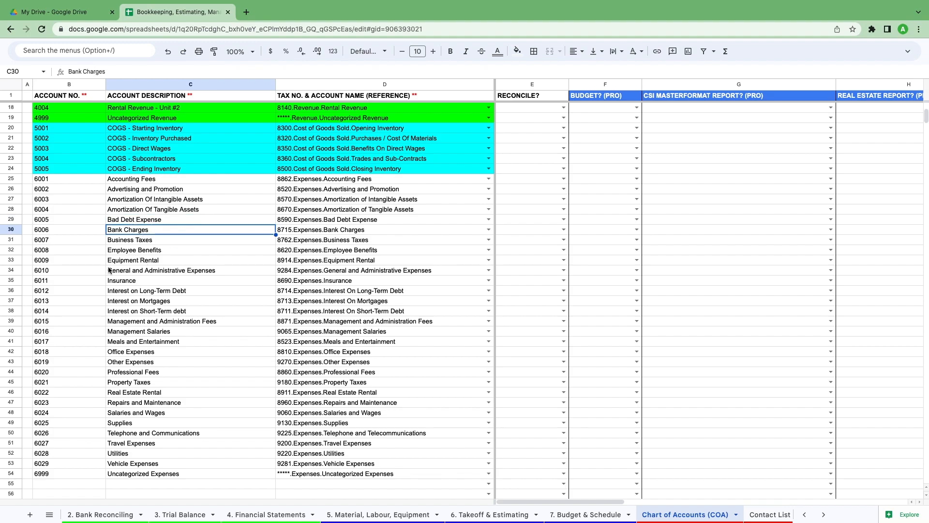
pyautogui.click(170, 272)
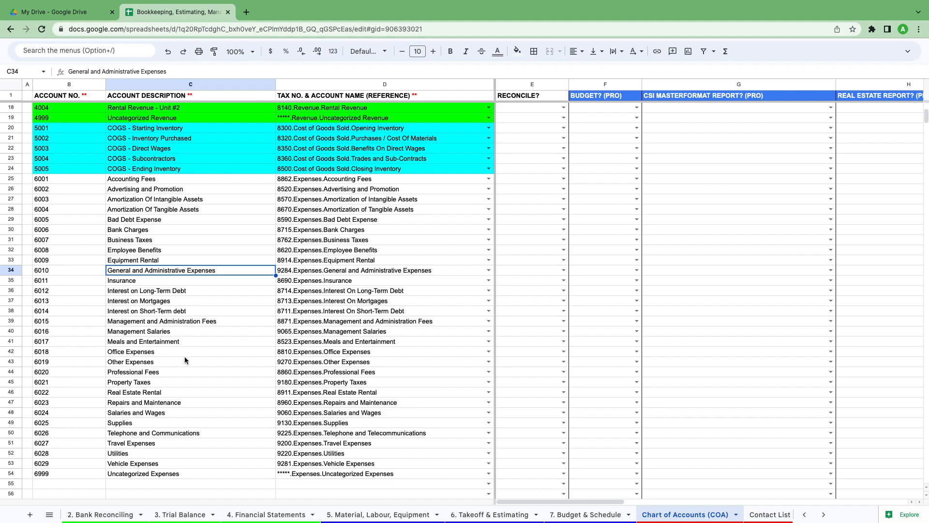
pyautogui.moveTo(155, 291); pyautogui.dragTo(218, 306)
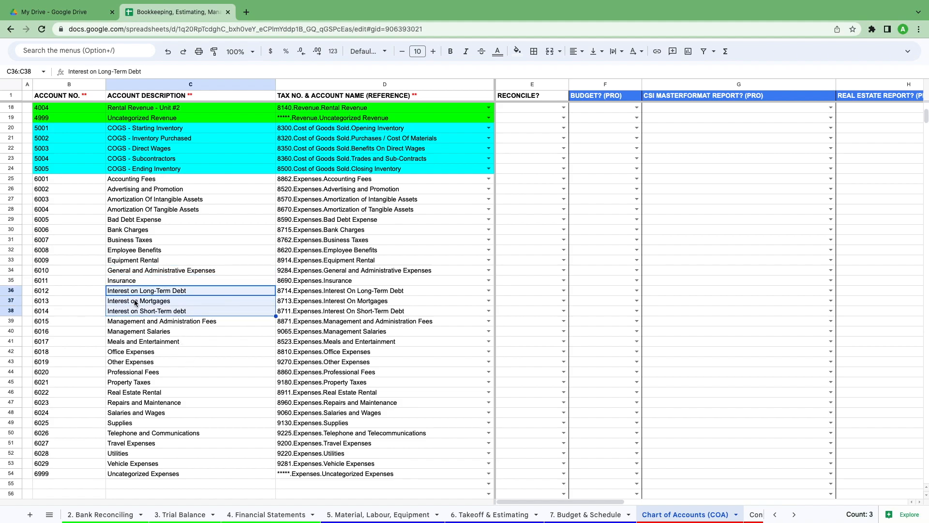
pyautogui.click(187, 314)
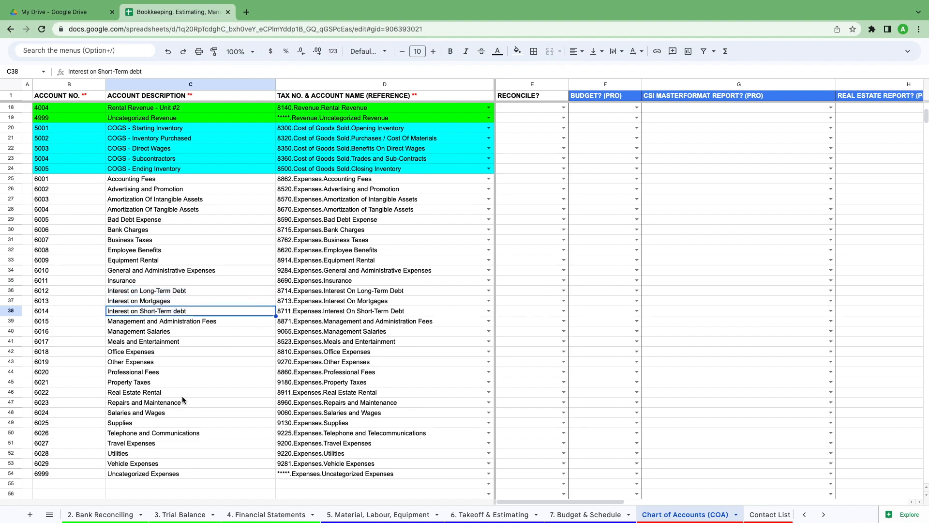
# Review the remaining expense accounts, including Management Salaries, Professional Fees, Property Taxes and Repairs and Maintenance.
pyautogui.click(151, 333)
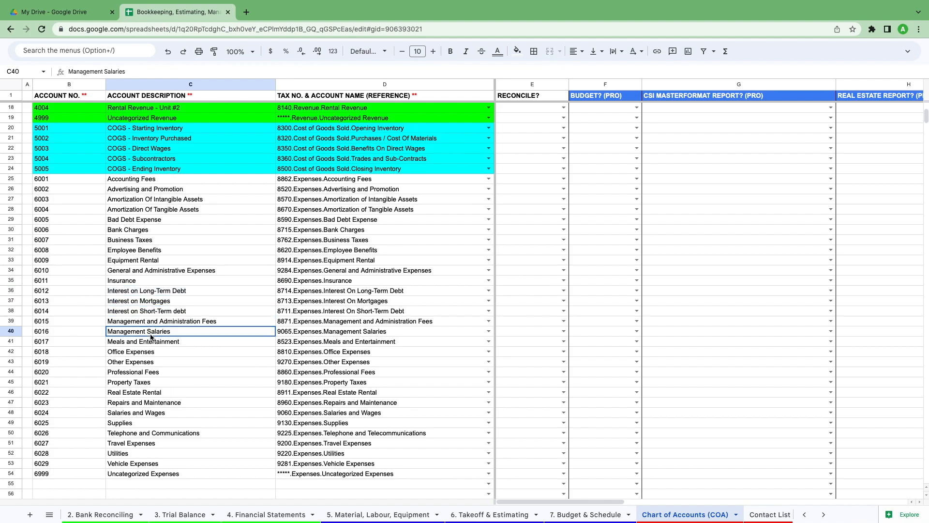
pyautogui.click(149, 374)
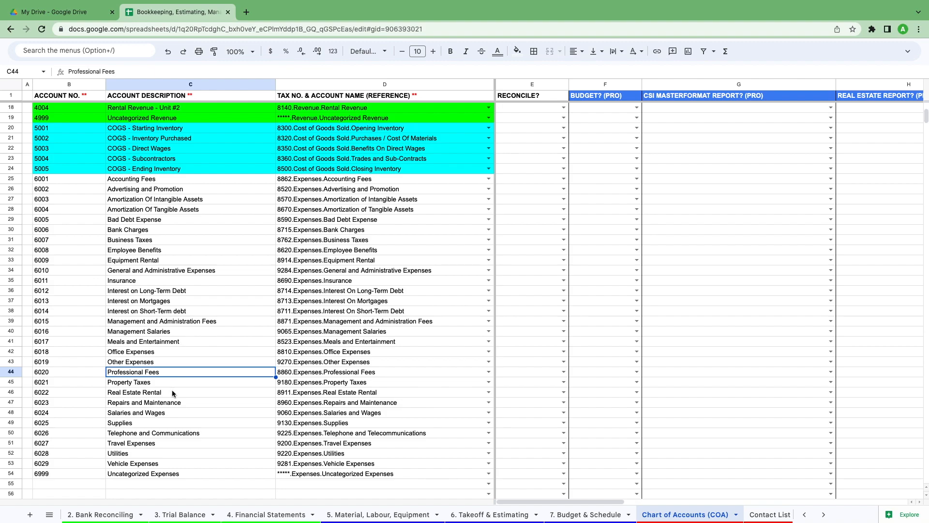
pyautogui.click(171, 391)
pyautogui.click(165, 385)
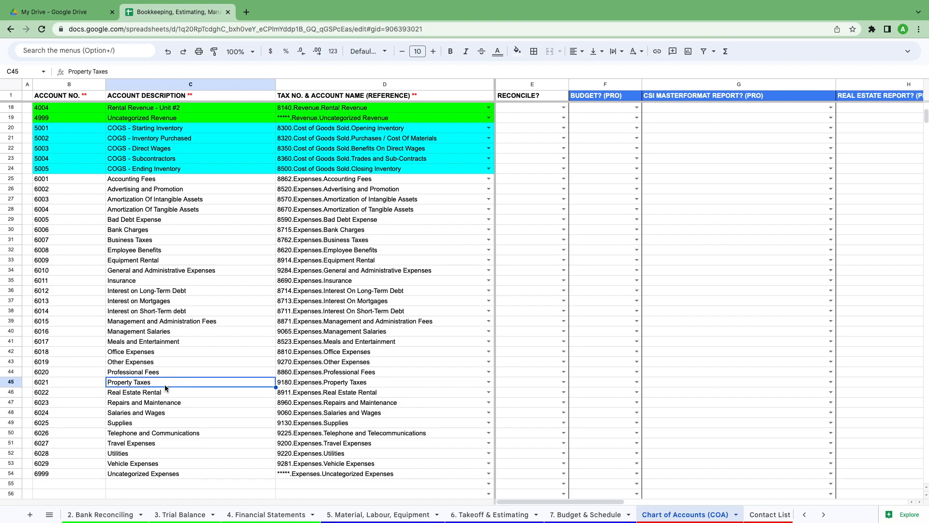
pyautogui.click(176, 403)
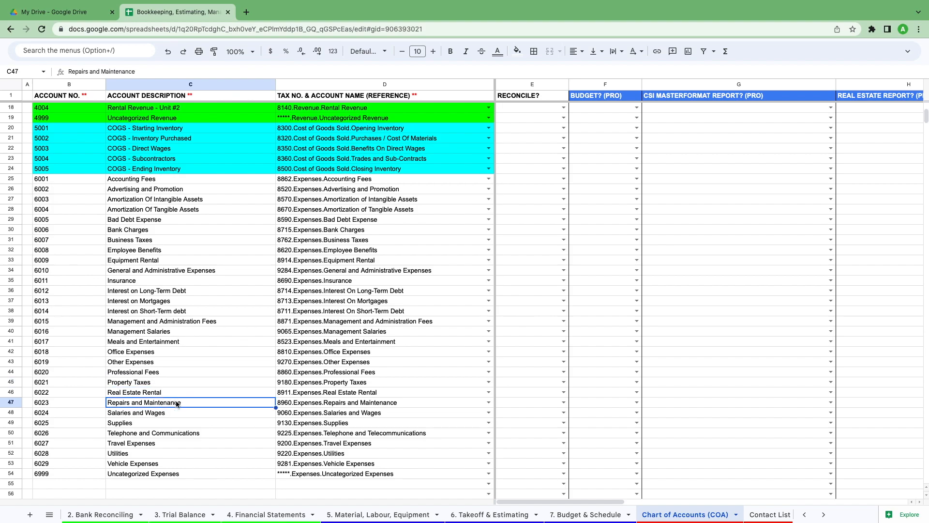
# Highlight the whole expense block from 6001 to 6999 with its tax references, then go back over the chart from the first asset account.
pyautogui.moveTo(67, 179); pyautogui.dragTo(440, 473)
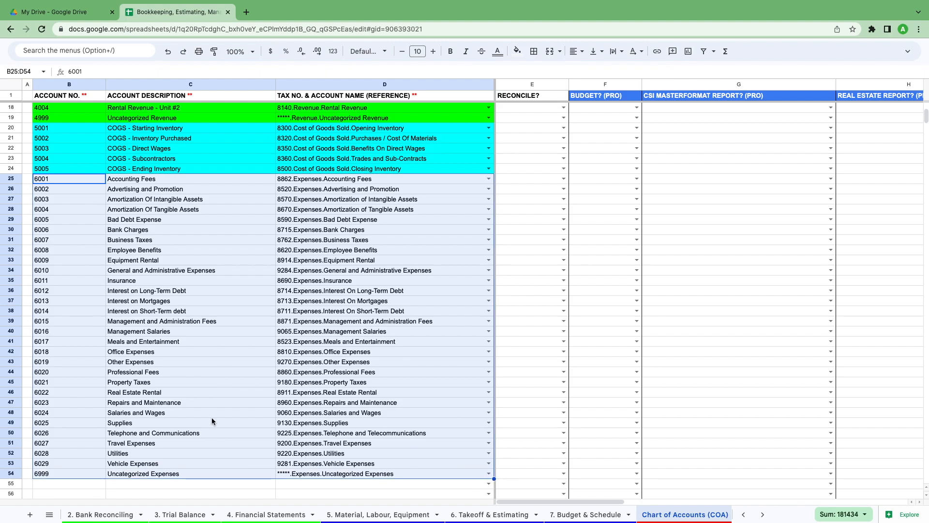
pyautogui.click(193, 382)
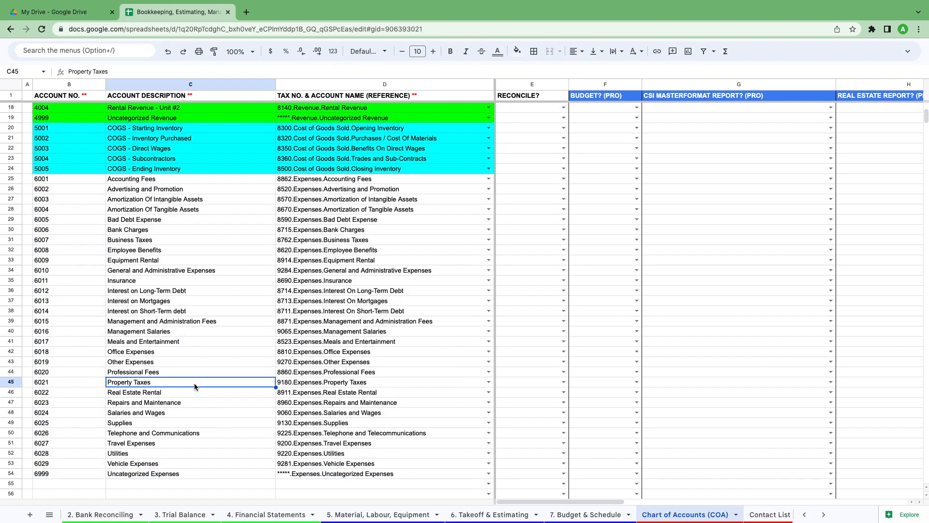
pyautogui.click(30, 484)
pyautogui.scroll(5, 30, 485)
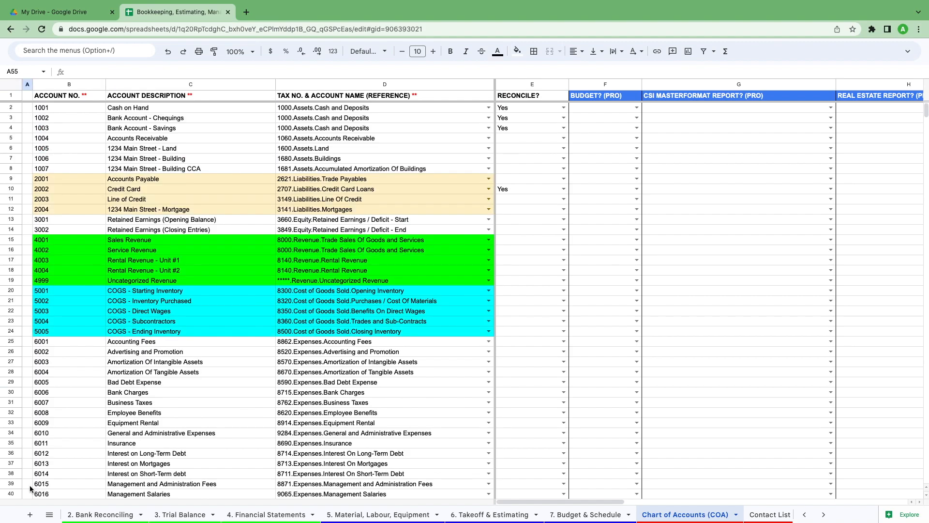